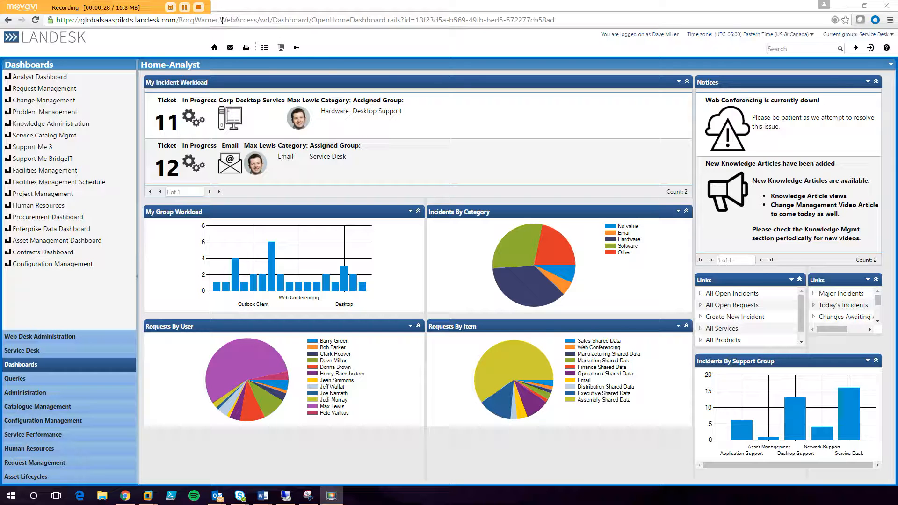
{"action": "left_click_drag", "start_coordinate": [220, 20], "coordinate": [270, 22]}
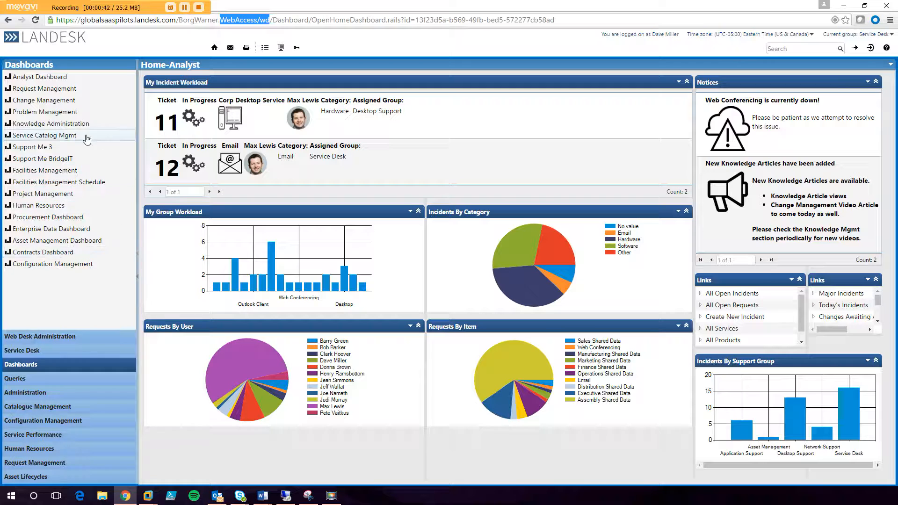
Start a new query from the dashboards shortcut area and title it "P1 + P2 Incidents".
{"action": "left_click", "coordinate": [31, 294]}
{"action": "right_click", "coordinate": [30, 294]}
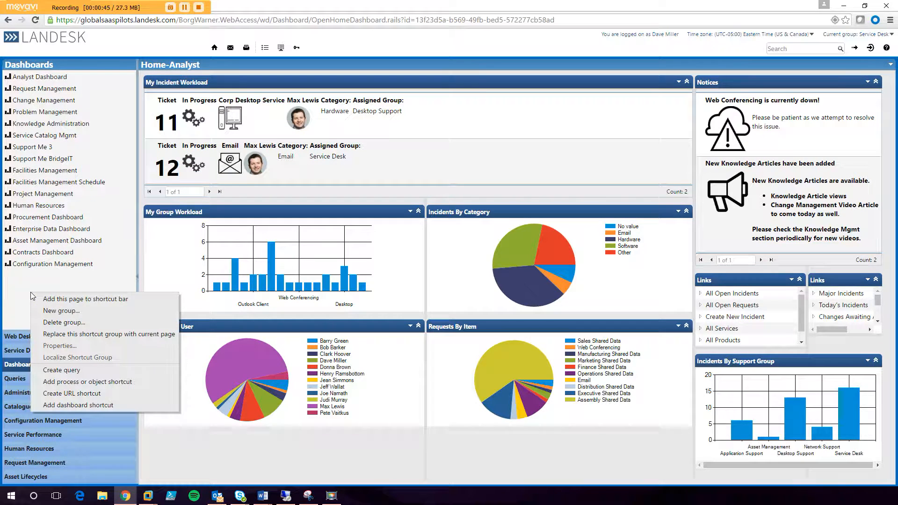
{"action": "left_click", "coordinate": [68, 373]}
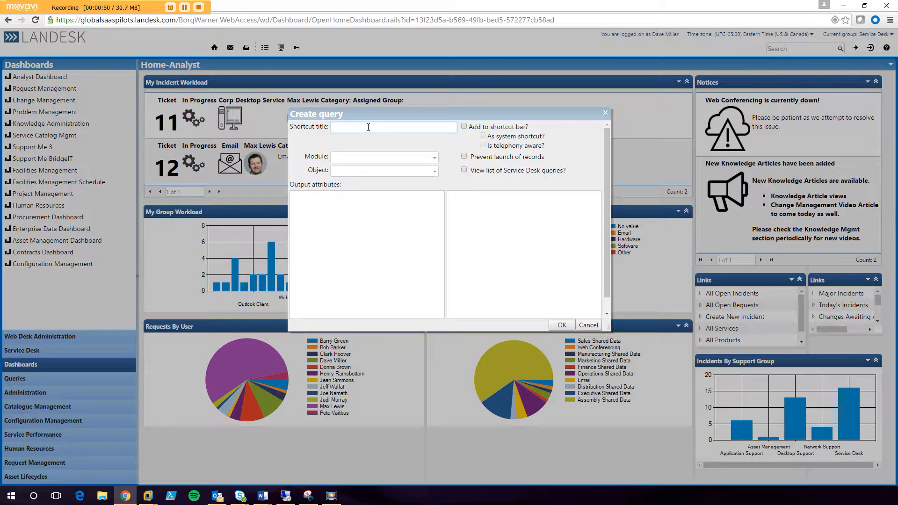
{"action": "type", "text": "P"}
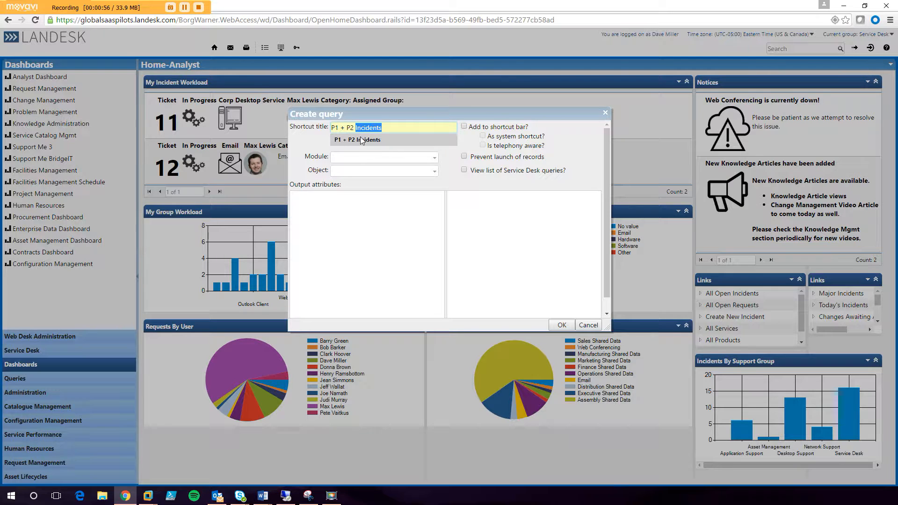
{"action": "type", "text": "1 + P2 Incidents"}
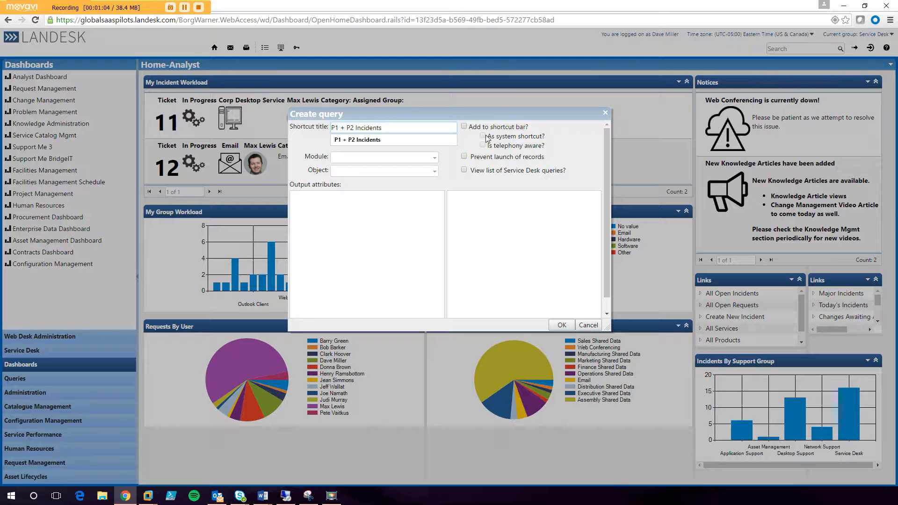
{"action": "left_click", "coordinate": [450, 181]}
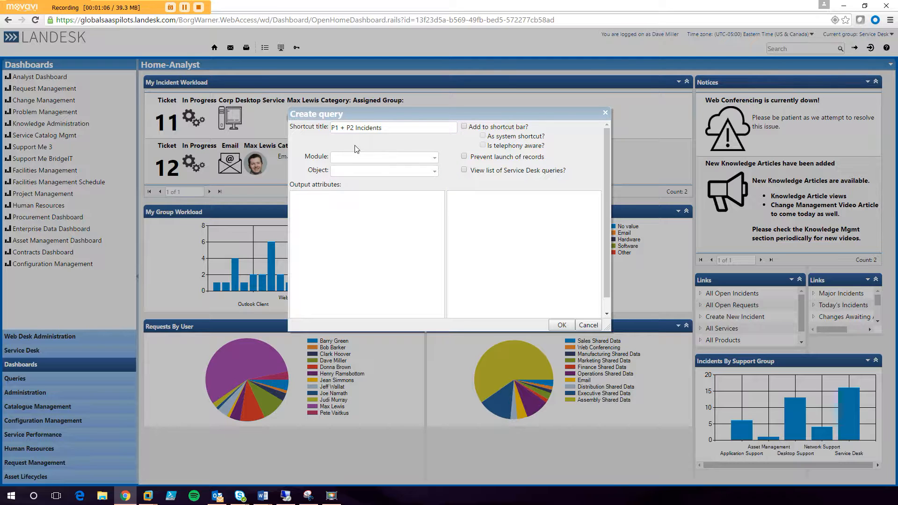
Base the query on the Incident Management module and the Incident object.
{"action": "left_click", "coordinate": [420, 156]}
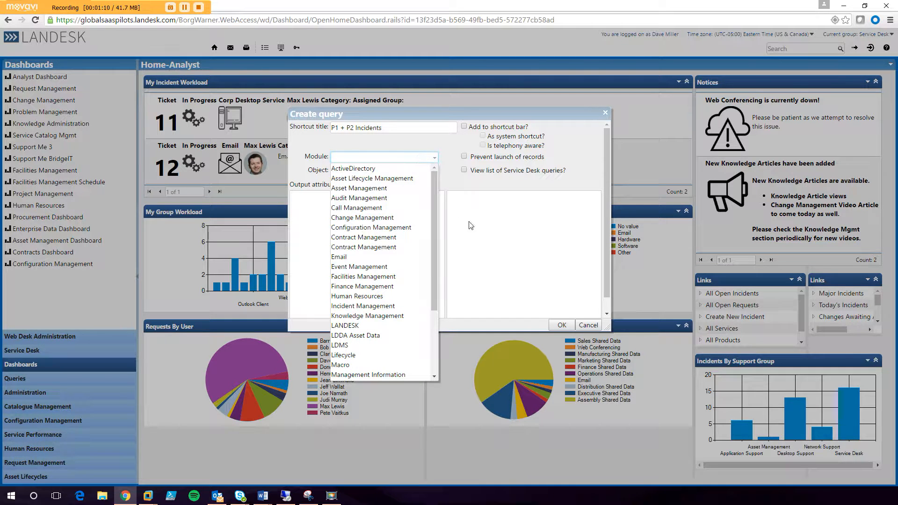
{"action": "left_click", "coordinate": [394, 307]}
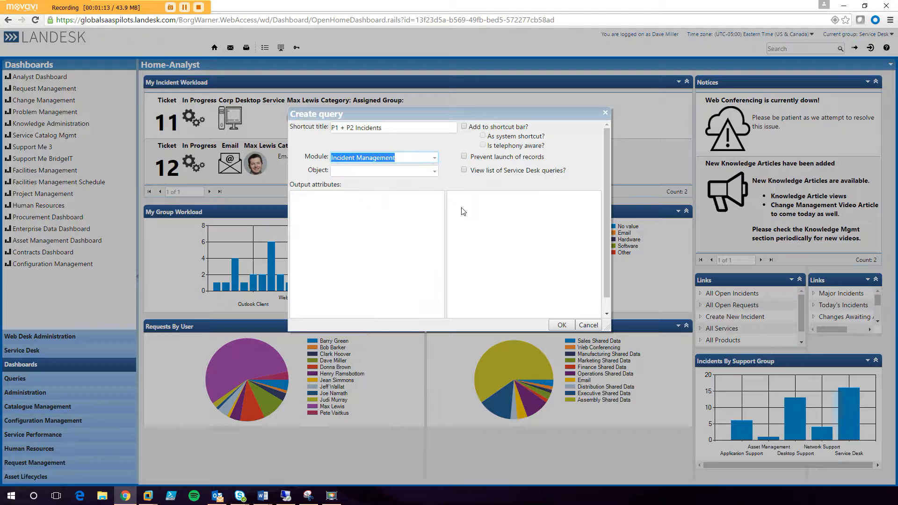
{"action": "left_click", "coordinate": [419, 171]}
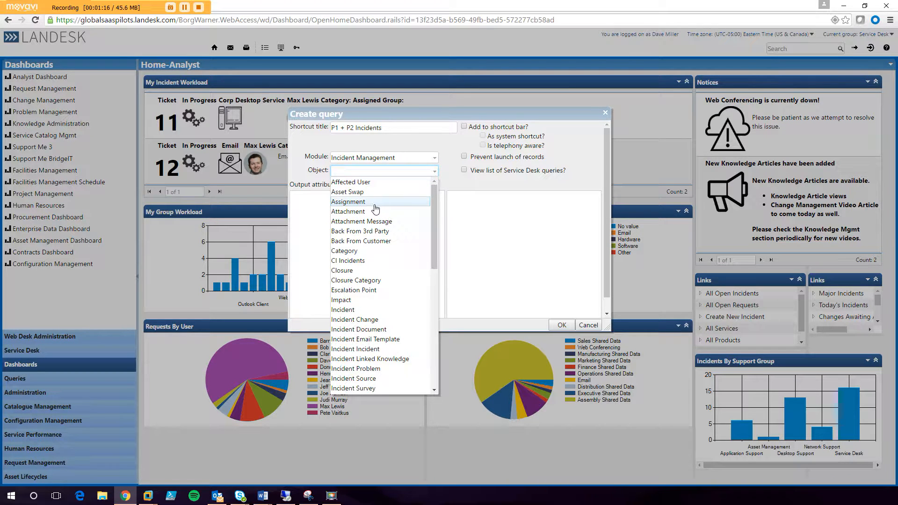
{"action": "left_click", "coordinate": [428, 222]}
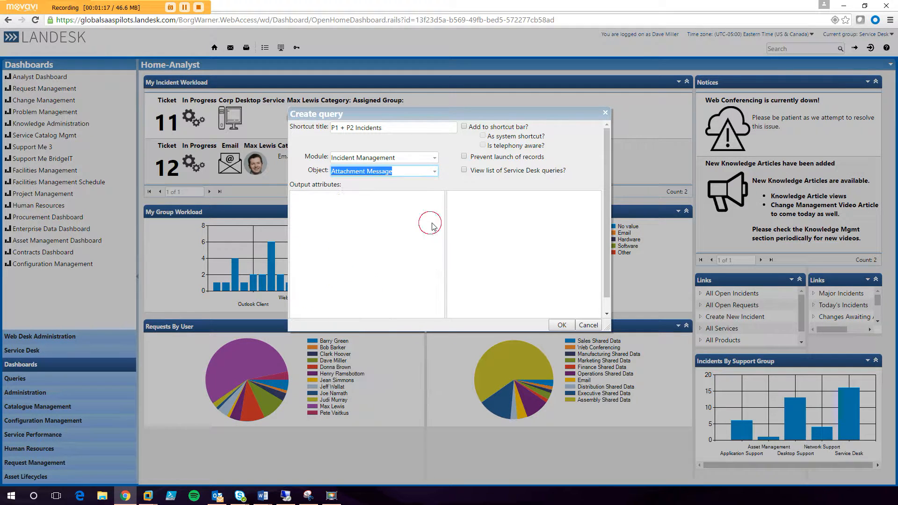
{"action": "left_click", "coordinate": [435, 172]}
{"action": "left_click_drag", "start_coordinate": [435, 200], "coordinate": [333, 246]}
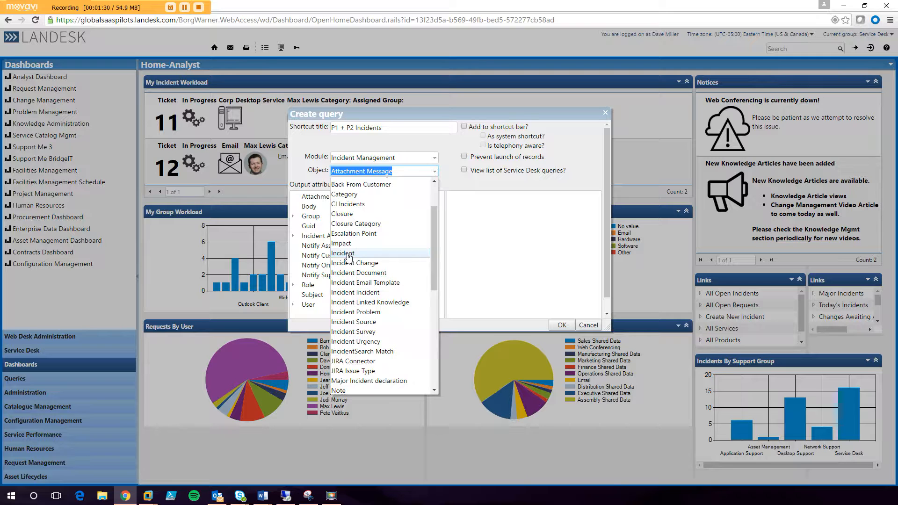
{"action": "left_click", "coordinate": [348, 256]}
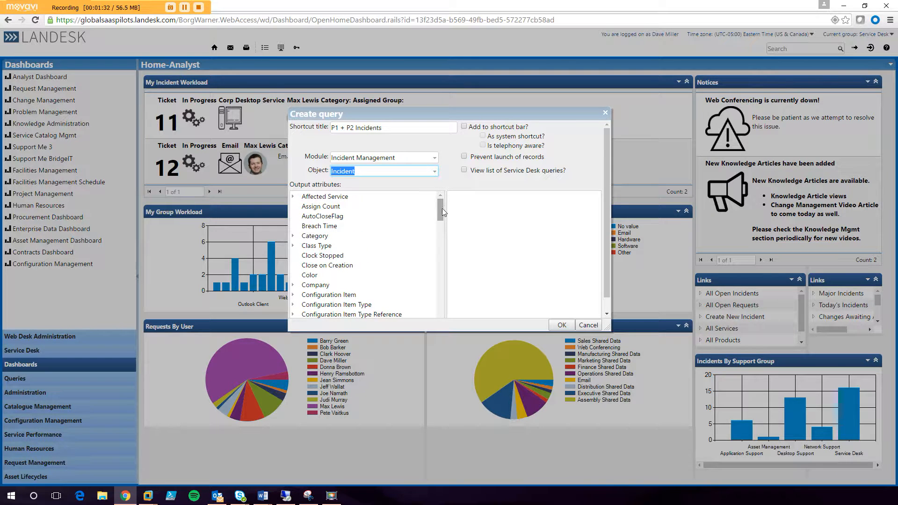
Add Title, Status, Reference Number, Raise User and Category as the query's output attributes and run the query.
{"action": "left_click_drag", "start_coordinate": [442, 210], "coordinate": [445, 313]}
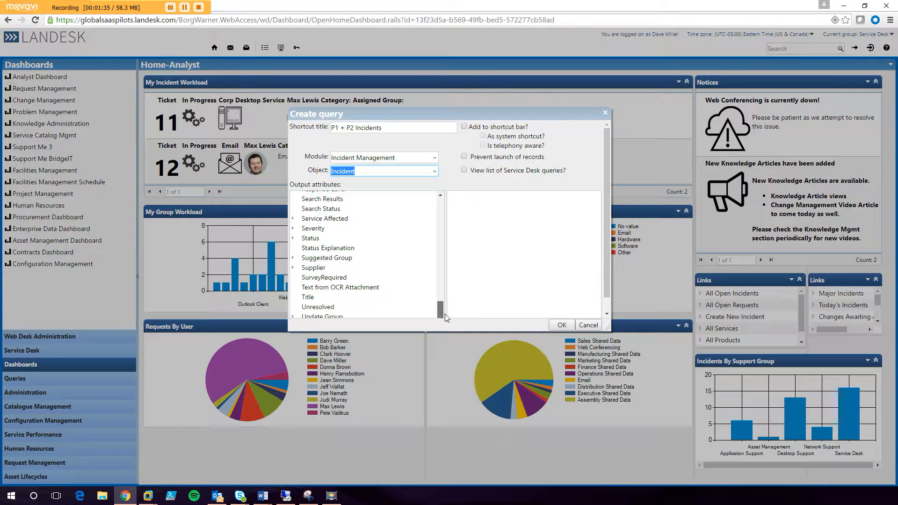
{"action": "double_click", "coordinate": [315, 299]}
{"action": "scroll", "coordinate": [437, 288], "scroll_direction": "up", "scroll_amount": 2}
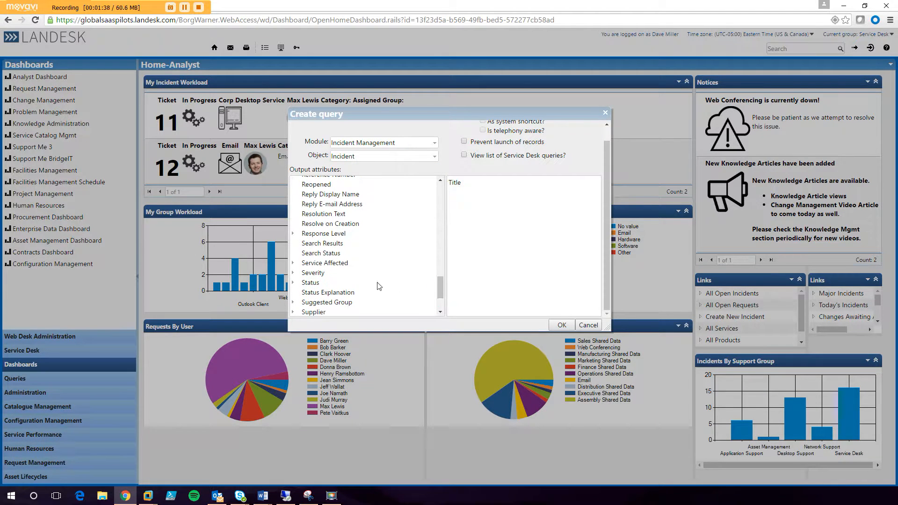
{"action": "double_click", "coordinate": [310, 283]}
{"action": "scroll", "coordinate": [443, 283], "scroll_direction": "up", "scroll_amount": 2}
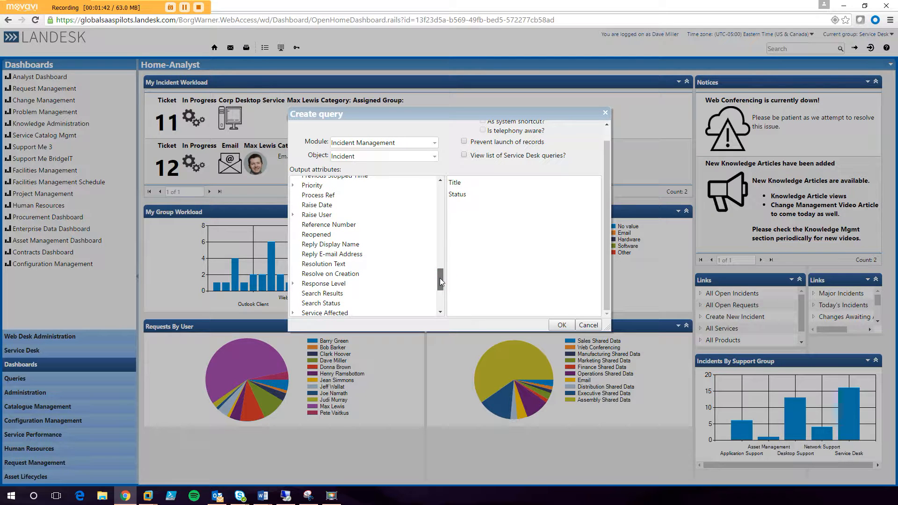
{"action": "double_click", "coordinate": [329, 225]}
{"action": "double_click", "coordinate": [317, 215]}
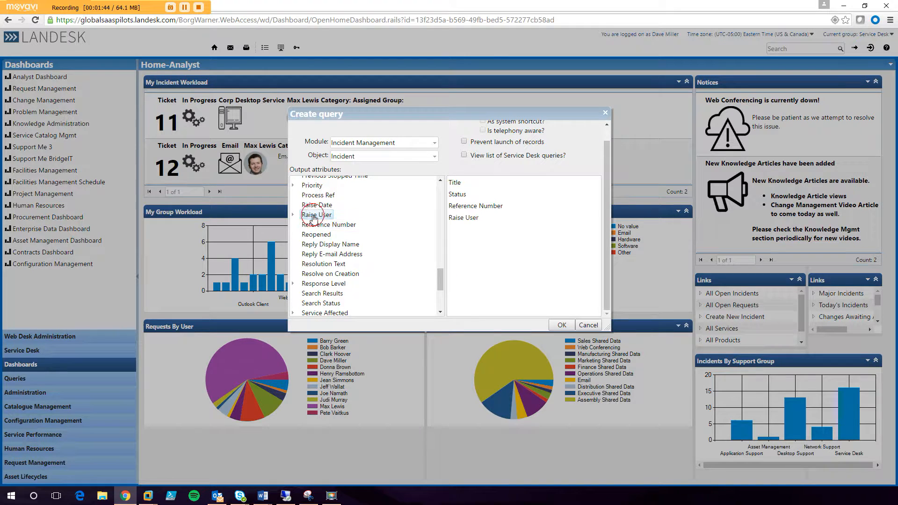
{"action": "left_click_drag", "start_coordinate": [437, 273], "coordinate": [440, 194]}
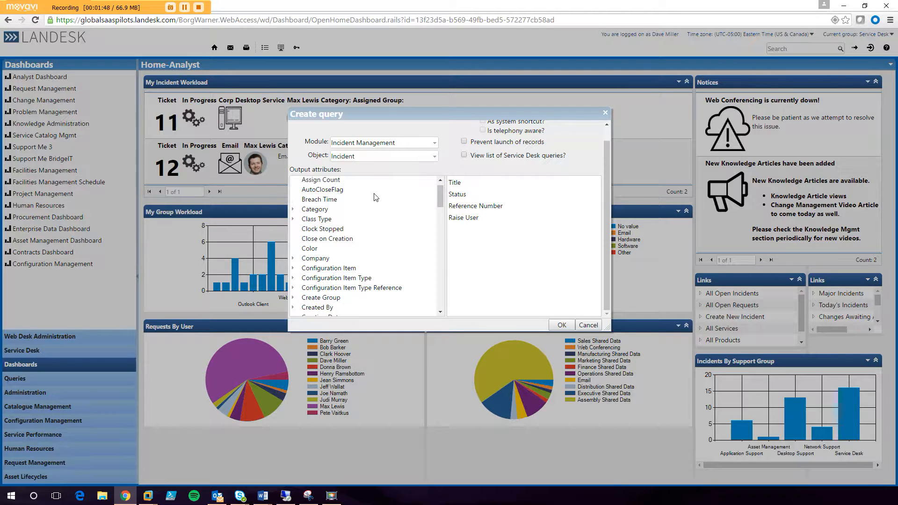
{"action": "double_click", "coordinate": [316, 210]}
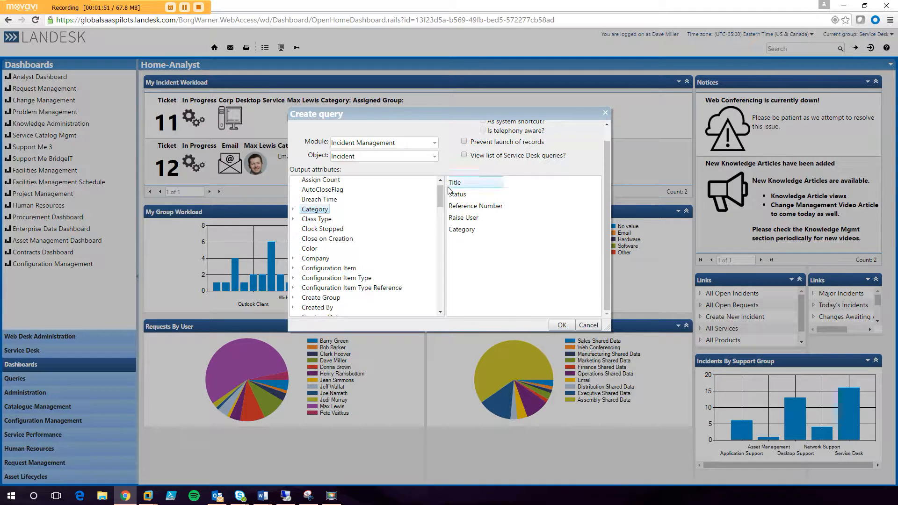
{"action": "left_click", "coordinate": [555, 324]}
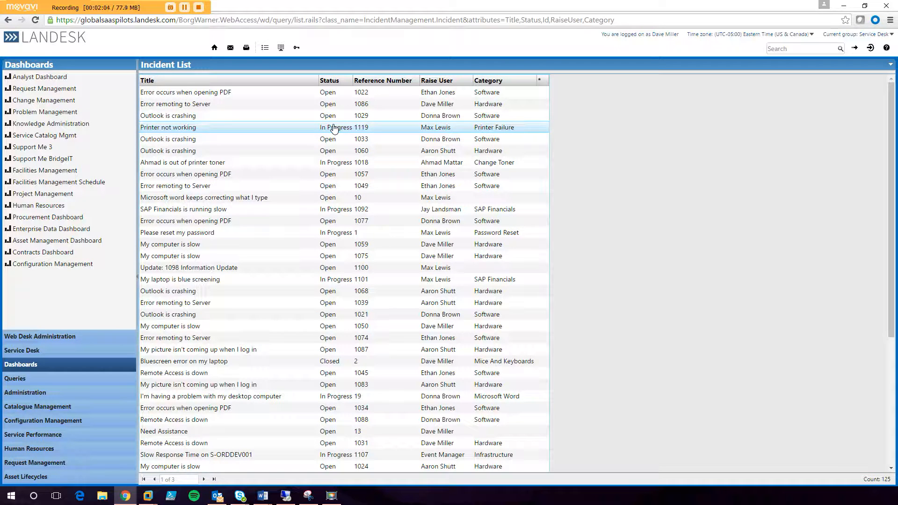
Add the Priority attribute as a new column in the incident list.
{"action": "left_click", "coordinate": [545, 82]}
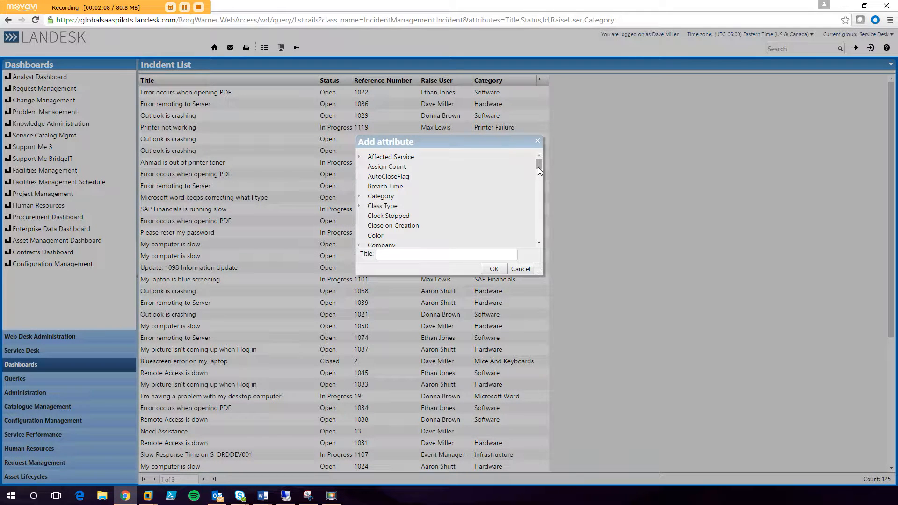
{"action": "left_click_drag", "start_coordinate": [538, 167], "coordinate": [543, 217]}
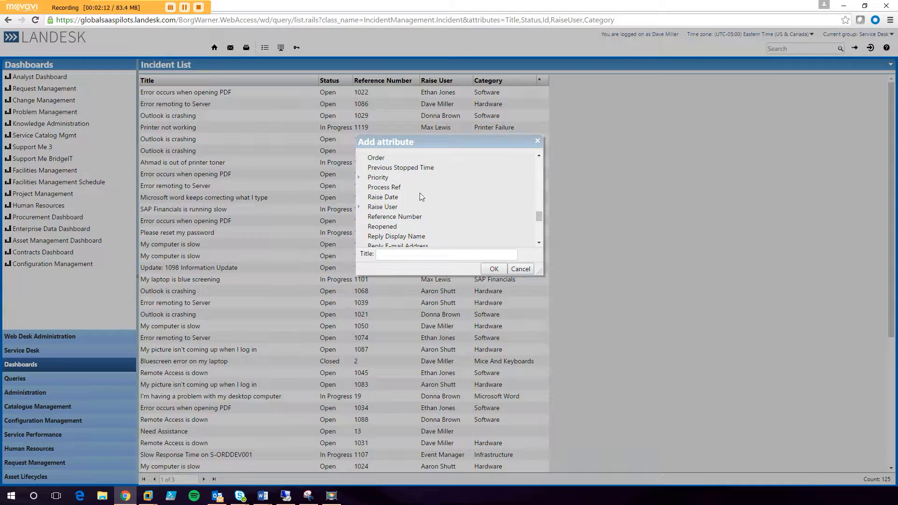
{"action": "left_click", "coordinate": [378, 177]}
{"action": "left_click", "coordinate": [496, 269]}
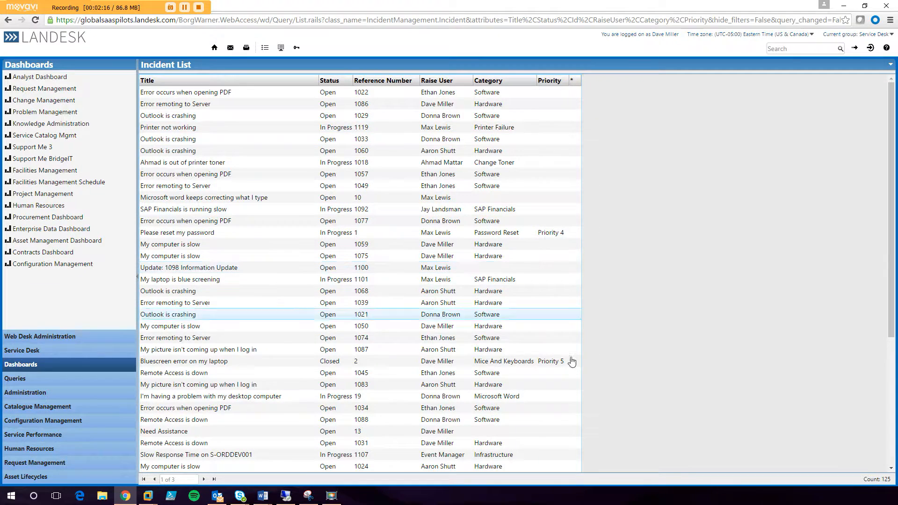
Add the Response Level attribute as a new column after Priority in the incident list.
{"action": "left_click", "coordinate": [573, 80]}
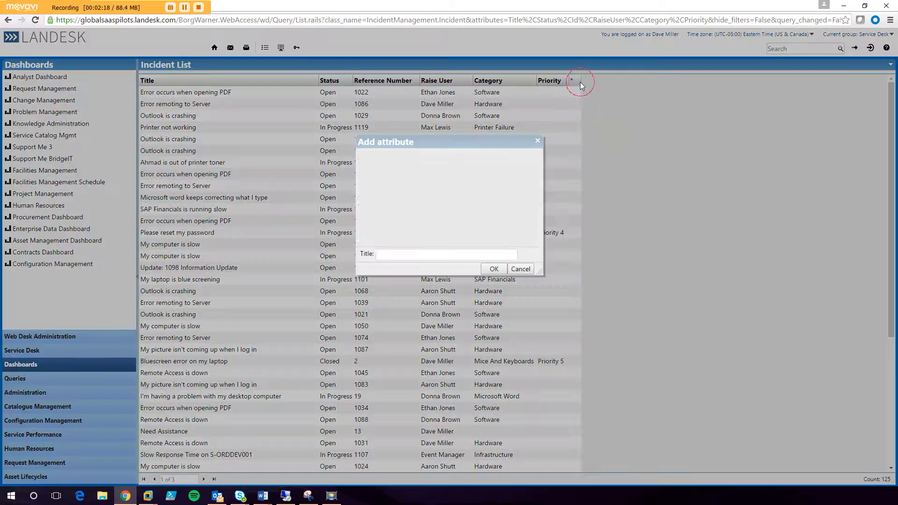
{"action": "left_click_drag", "start_coordinate": [539, 163], "coordinate": [538, 220]}
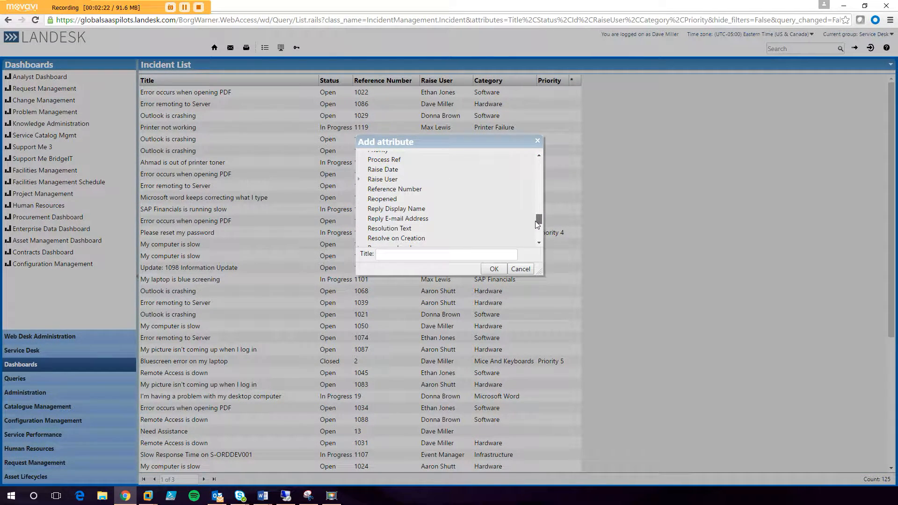
{"action": "scroll", "coordinate": [411, 229], "scroll_direction": "down", "scroll_amount": 3}
{"action": "scroll", "coordinate": [418, 225], "scroll_direction": "up", "scroll_amount": 2}
{"action": "left_click", "coordinate": [395, 202]}
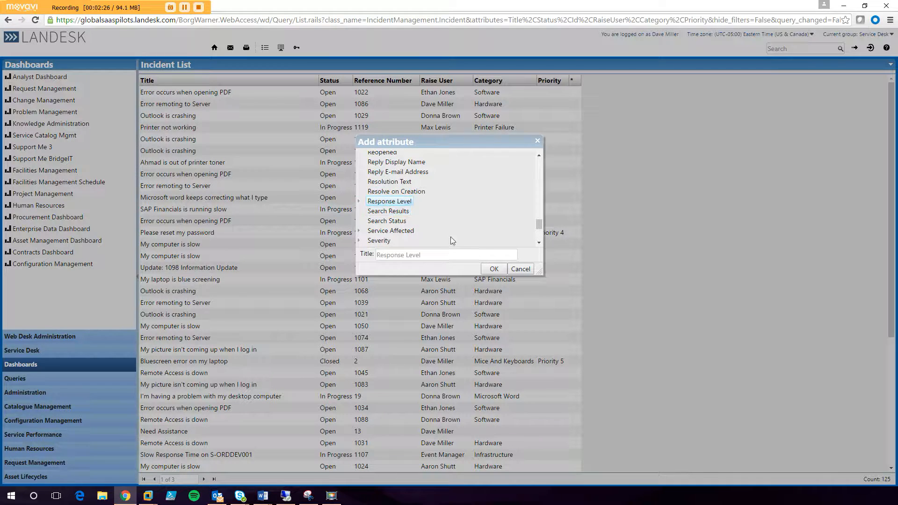
{"action": "left_click", "coordinate": [494, 269]}
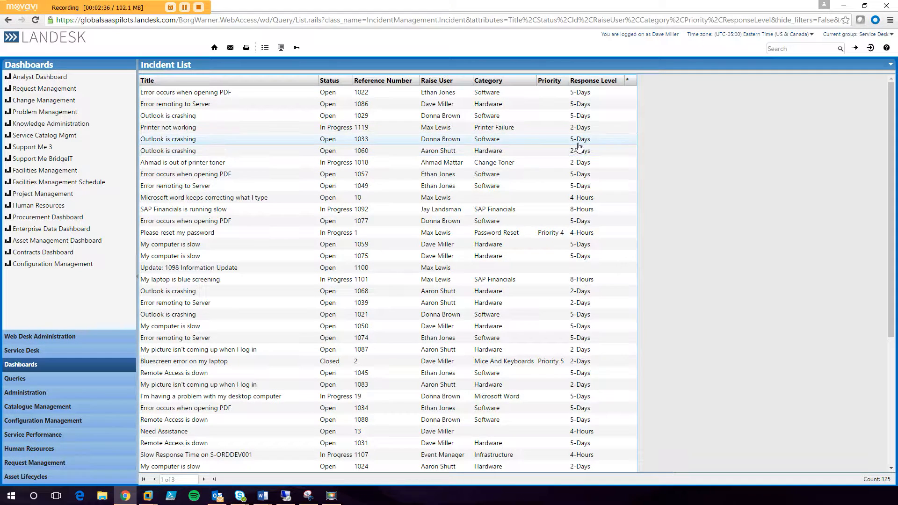
{"action": "left_click", "coordinate": [534, 212]}
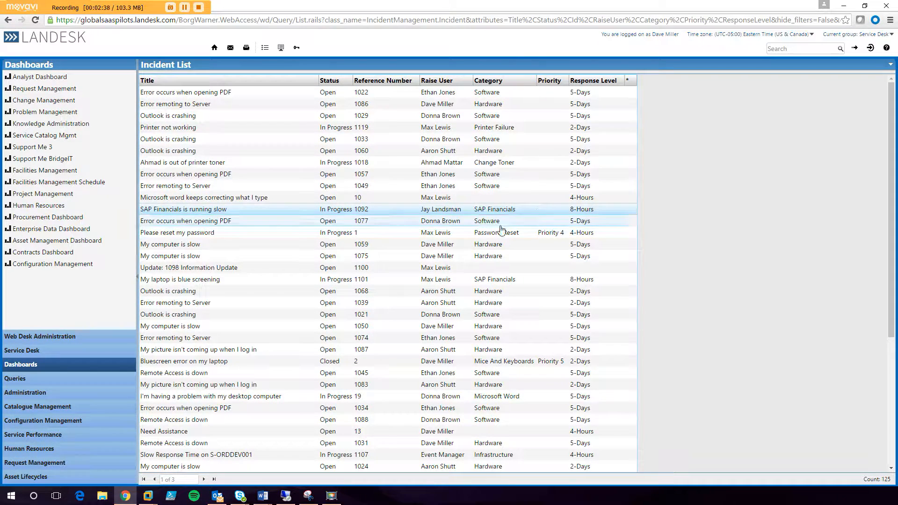
Filter the incident list on Response Level equals 2-Days, with the filter shown as a prompt.
{"action": "right_click", "coordinate": [597, 81]}
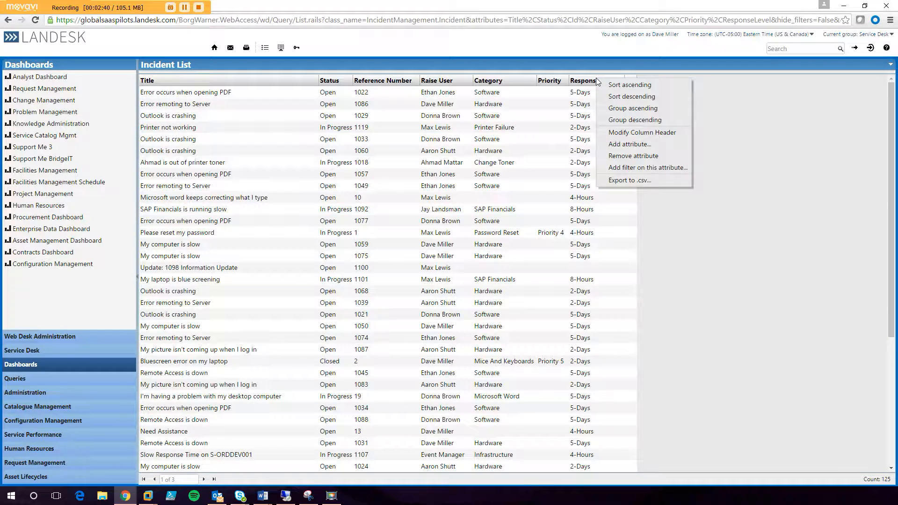
{"action": "left_click", "coordinate": [673, 168]}
{"action": "left_click", "coordinate": [445, 196]}
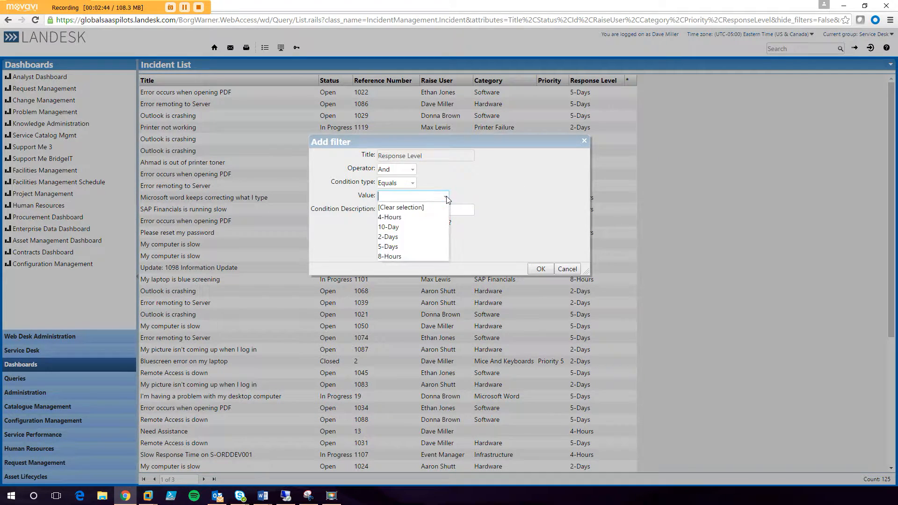
{"action": "left_click", "coordinate": [394, 236]}
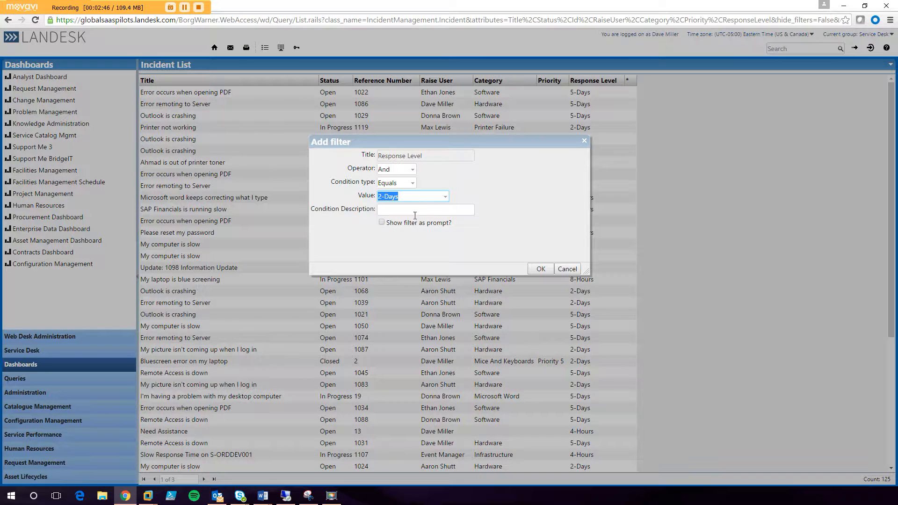
{"action": "left_click", "coordinate": [382, 223]}
{"action": "left_click", "coordinate": [541, 269]}
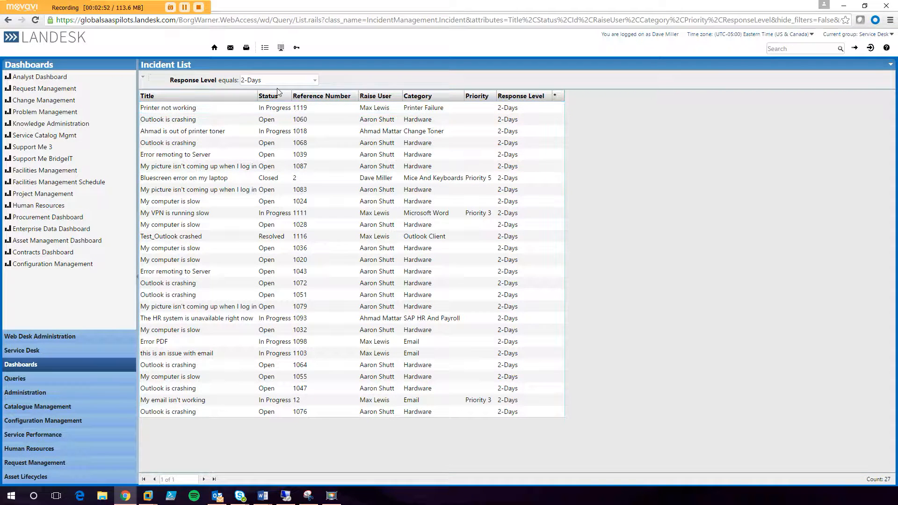
Try the Response Level prompt filter with 10-Day, and set it to 4-Hours.
{"action": "left_click", "coordinate": [312, 80]}
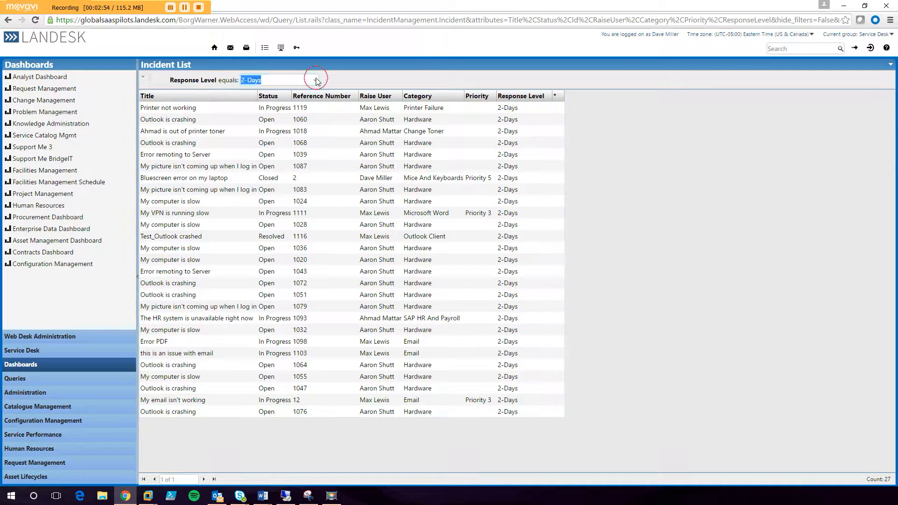
{"action": "left_click", "coordinate": [276, 113]}
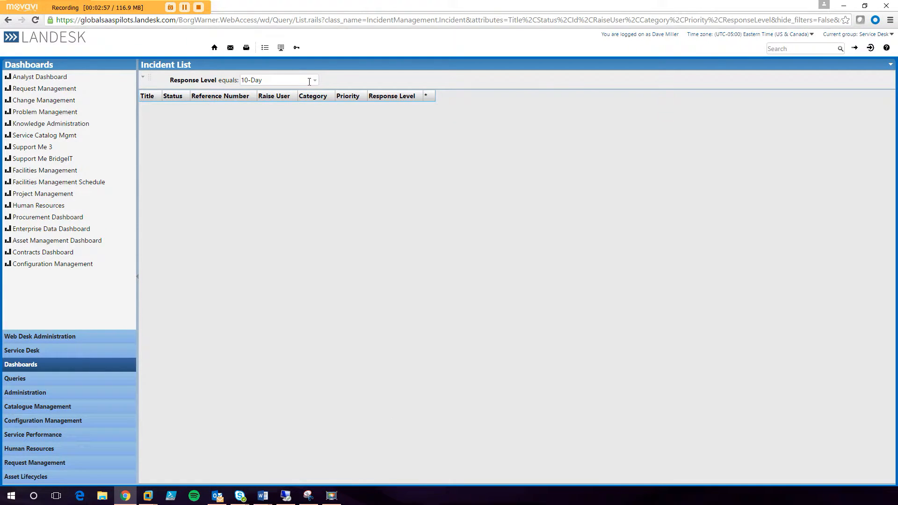
{"action": "left_click", "coordinate": [309, 82]}
{"action": "left_click", "coordinate": [284, 99]}
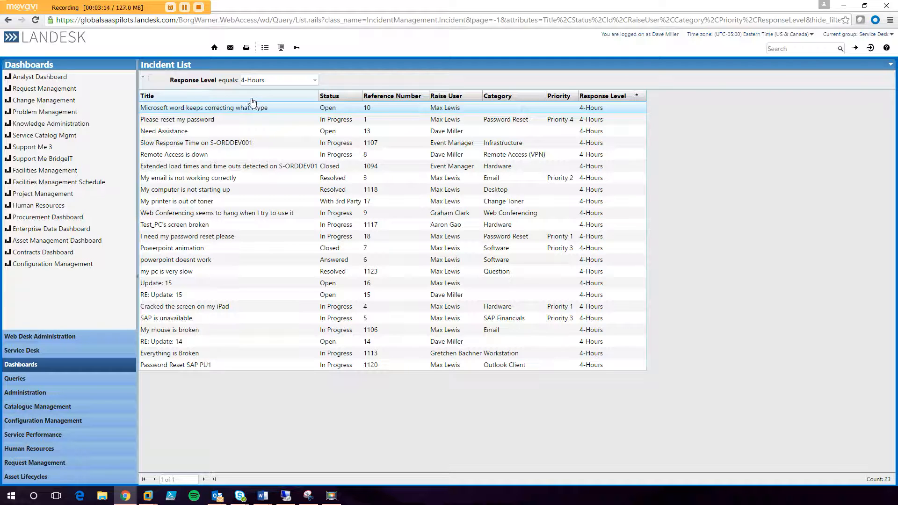
Add the Raise User's Current Group attribute as a new column after Response Level in the incident list.
{"action": "left_click", "coordinate": [637, 97]}
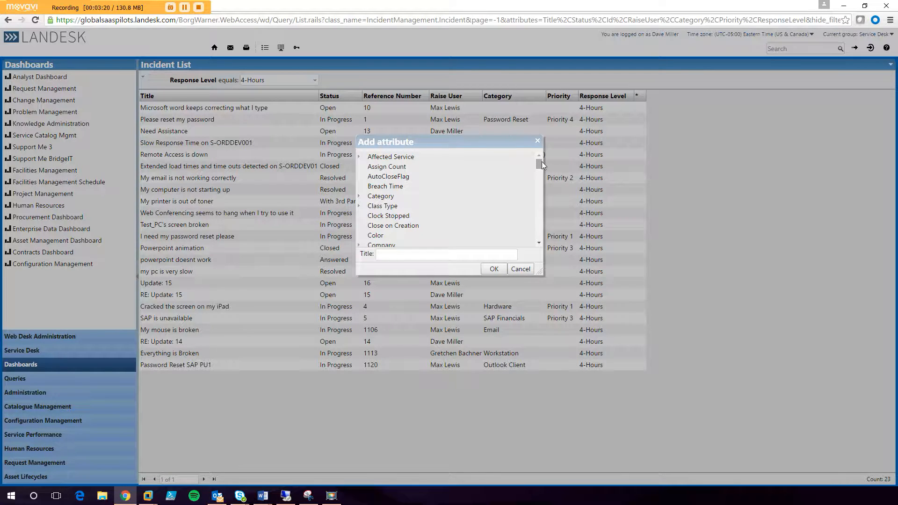
{"action": "left_click_drag", "start_coordinate": [540, 162], "coordinate": [544, 216]}
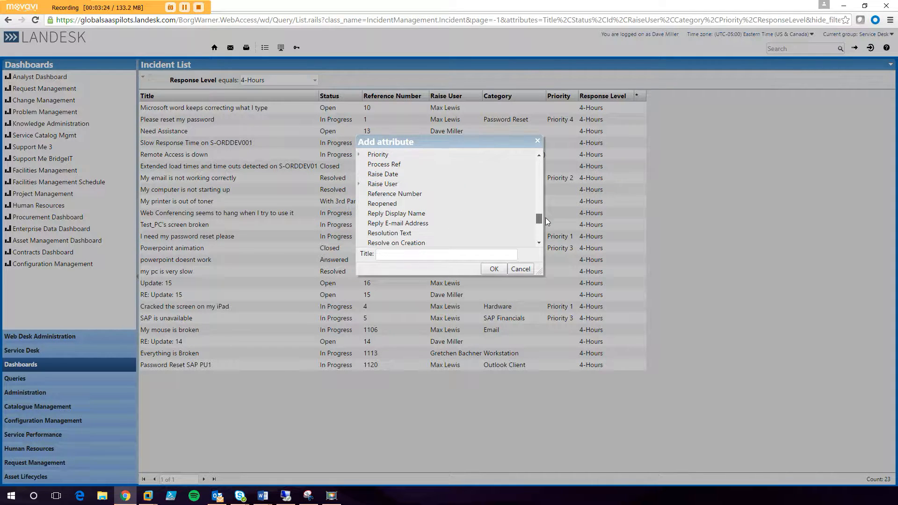
{"action": "left_click", "coordinate": [358, 184]}
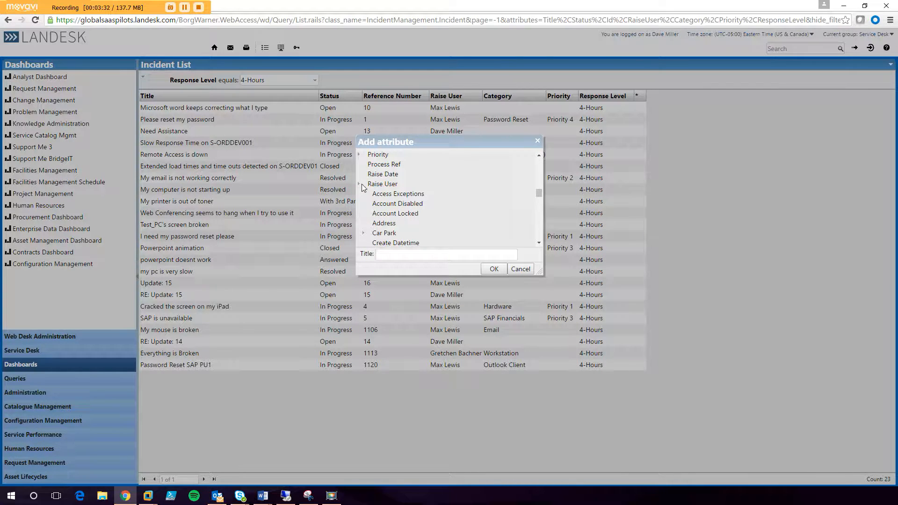
{"action": "scroll", "coordinate": [364, 188], "scroll_direction": "down", "scroll_amount": 4}
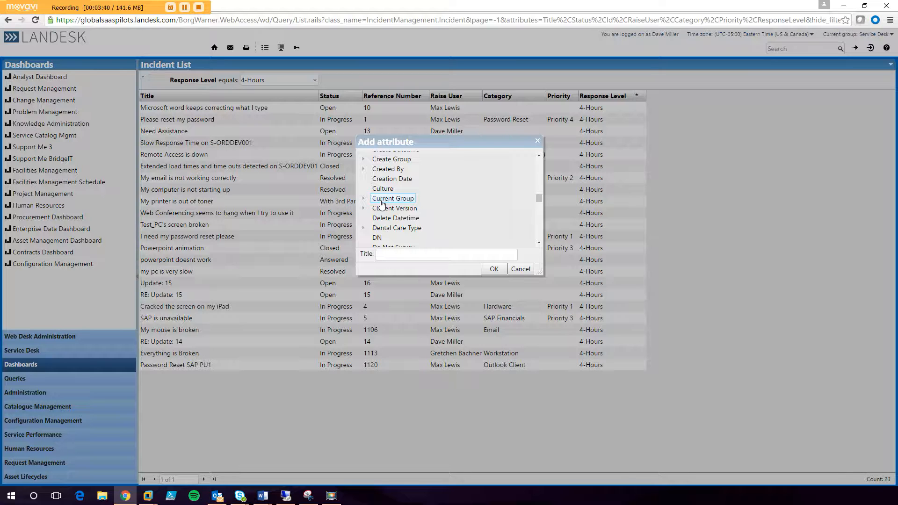
{"action": "left_click", "coordinate": [382, 201]}
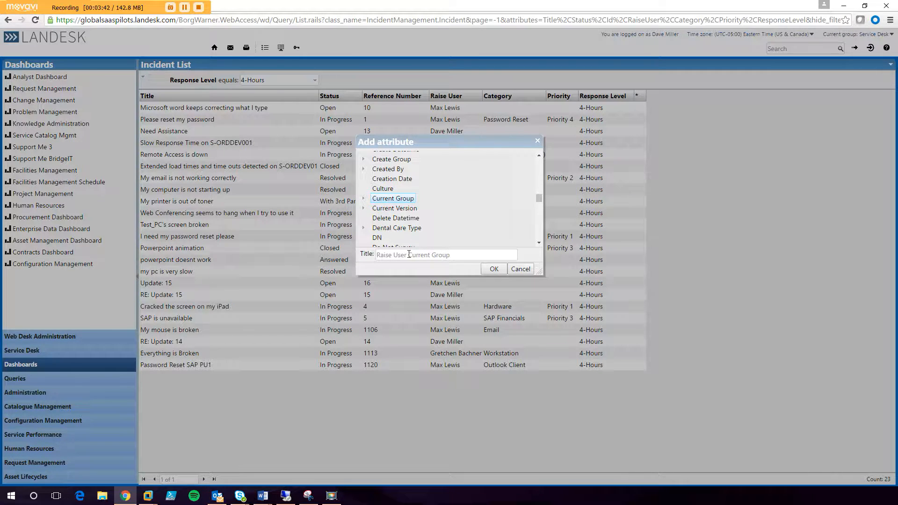
{"action": "left_click", "coordinate": [494, 270]}
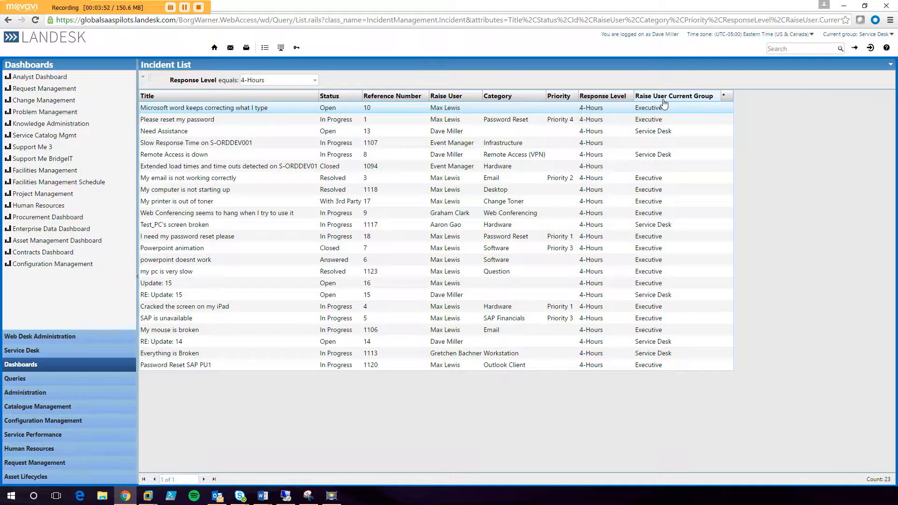
Add an equals filter on Raise User Current Group with no preset value, shown as a prompt.
{"action": "right_click", "coordinate": [664, 97]}
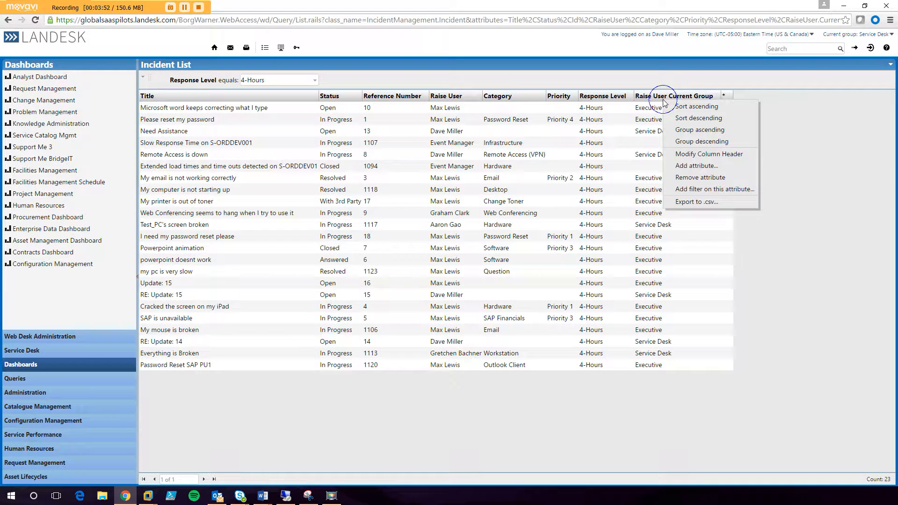
{"action": "left_click", "coordinate": [708, 190]}
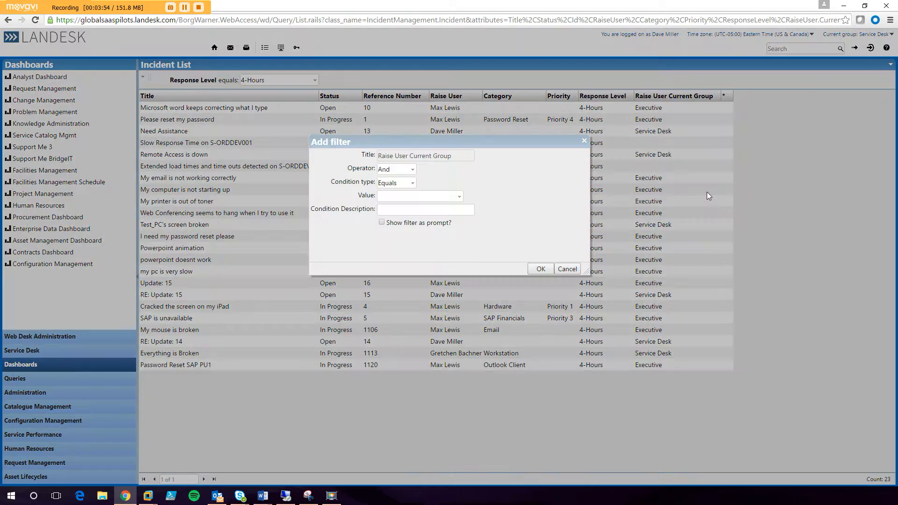
{"action": "left_click", "coordinate": [382, 223]}
{"action": "left_click", "coordinate": [538, 269]}
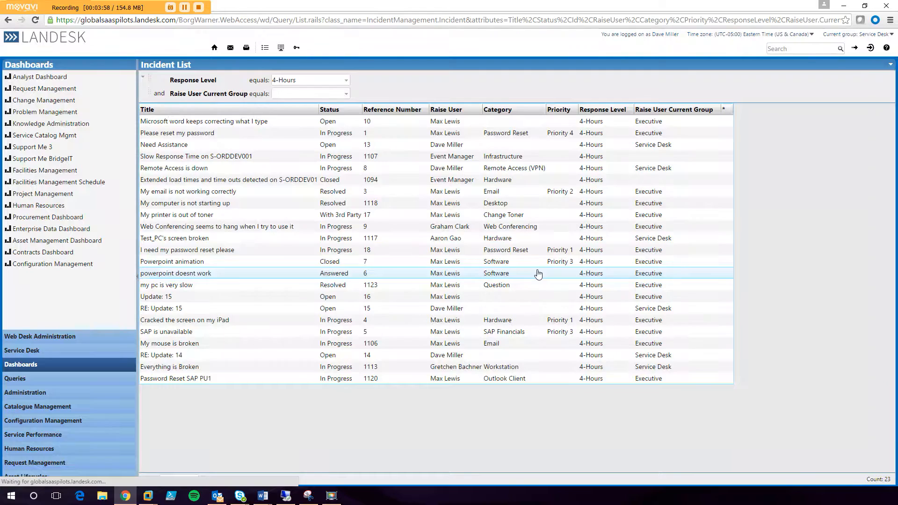
Try the Raise User Current Group prompt filter with Service Desk, and clear its selection.
{"action": "left_click", "coordinate": [314, 93]}
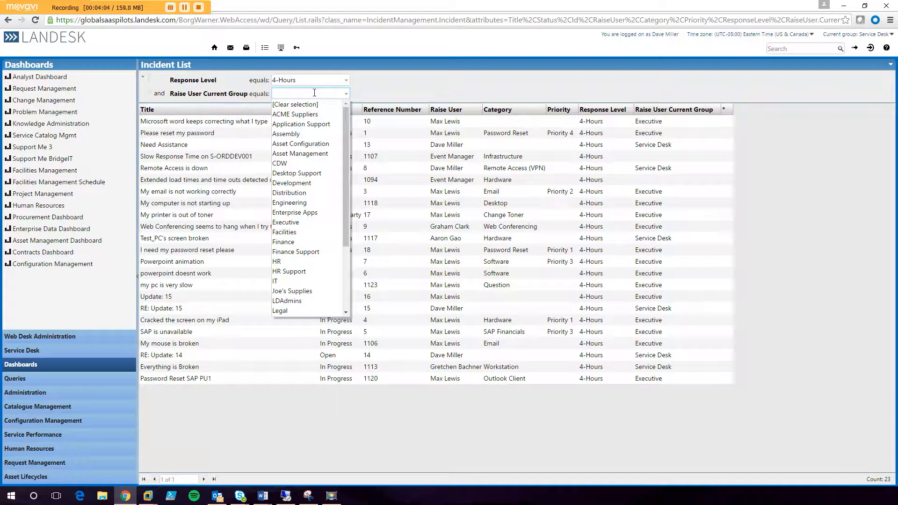
{"action": "type", "text": "Service de"}
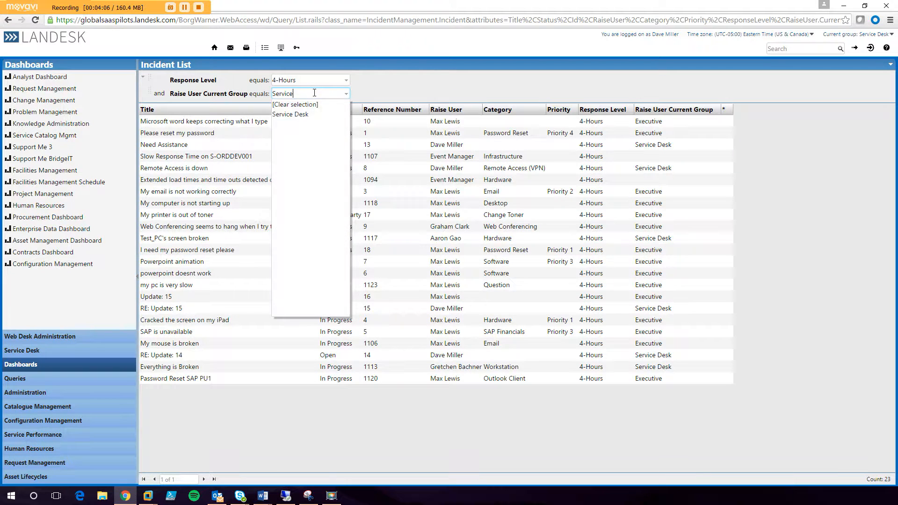
{"action": "type", "text": "sk"}
{"action": "left_click", "coordinate": [293, 115]}
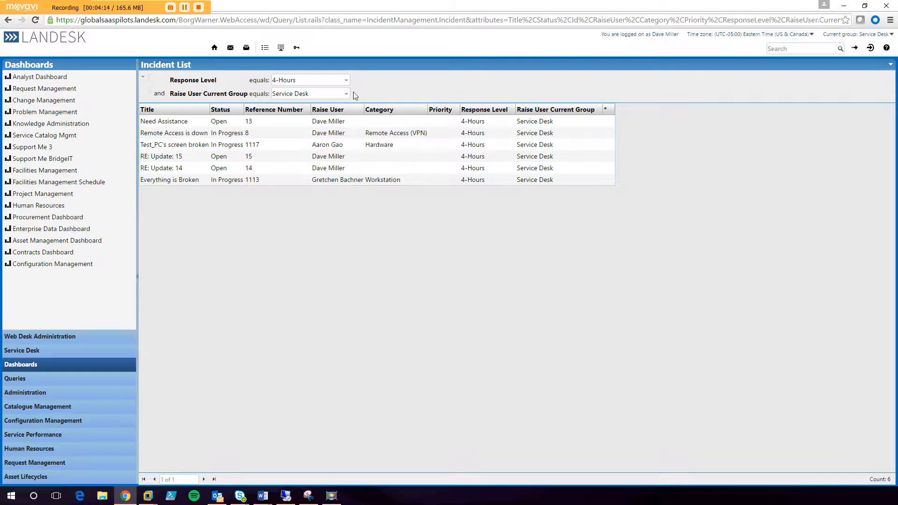
{"action": "left_click", "coordinate": [341, 94]}
{"action": "left_click", "coordinate": [325, 105]}
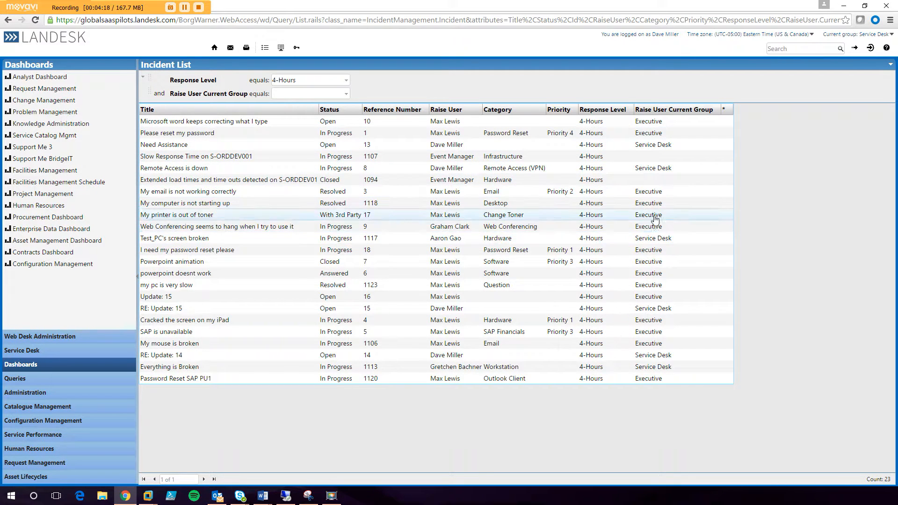
Set the Raise User Current Group prompt filter to Executive.
{"action": "left_click", "coordinate": [346, 94]}
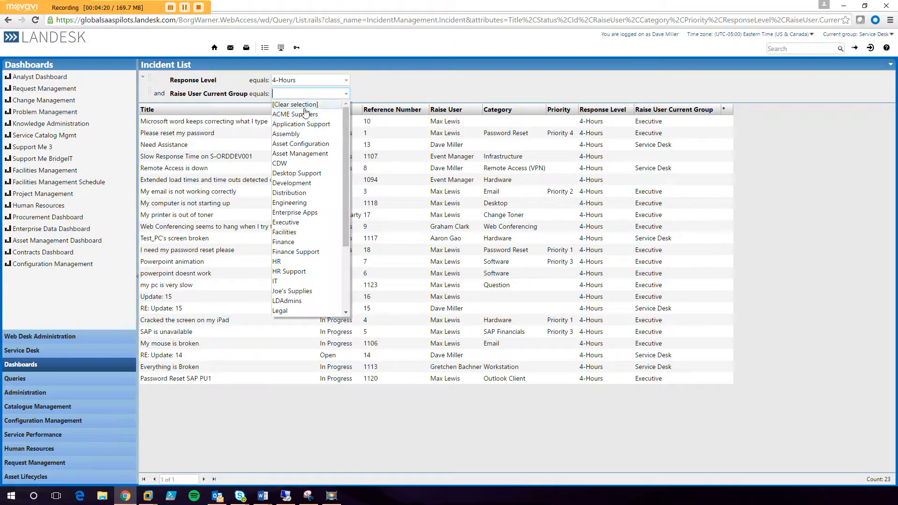
{"action": "left_click", "coordinate": [283, 222]}
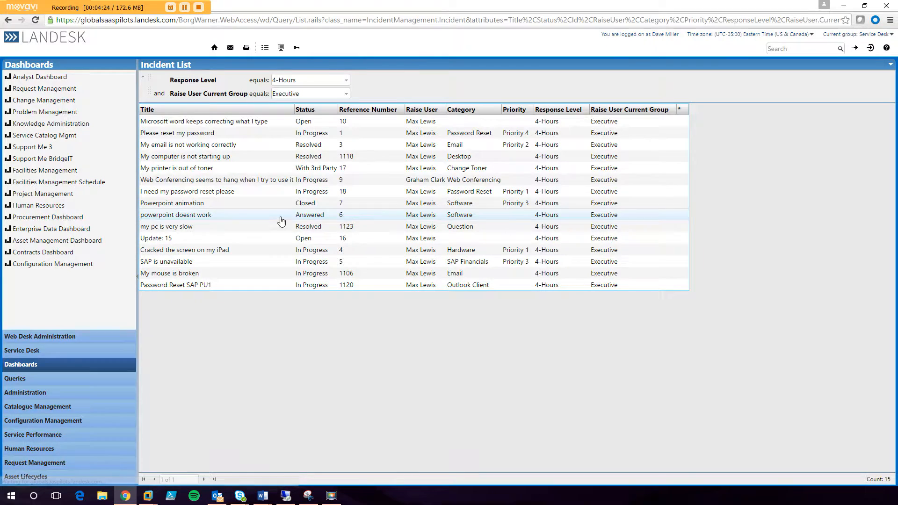
{"action": "left_click", "coordinate": [666, 194]}
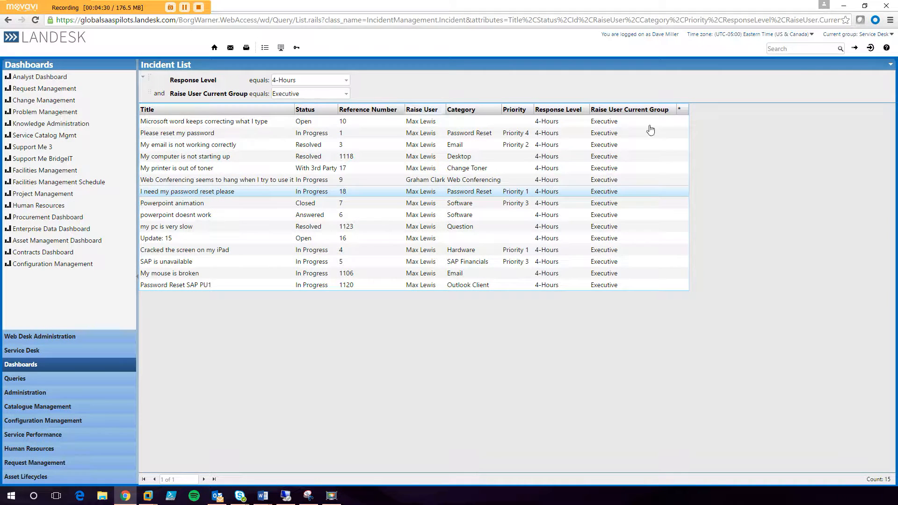
{"action": "left_click", "coordinate": [889, 67]}
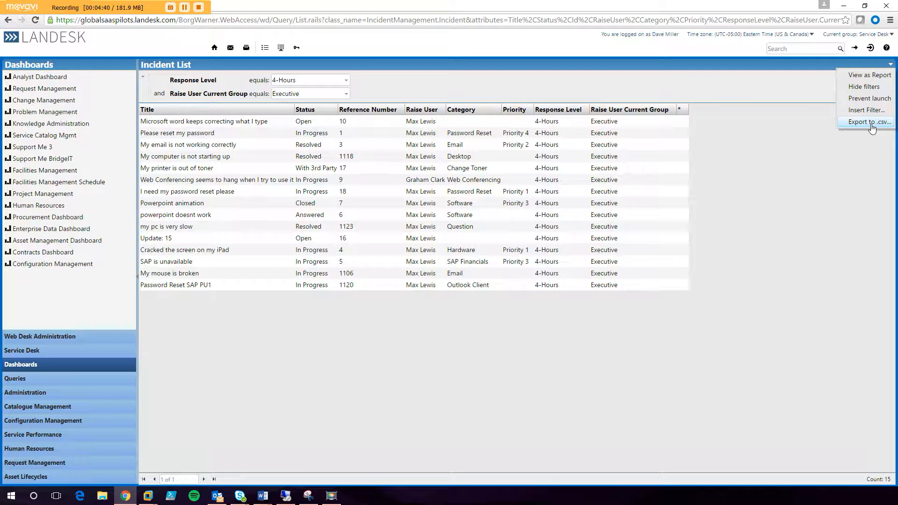
{"action": "left_click", "coordinate": [541, 353]}
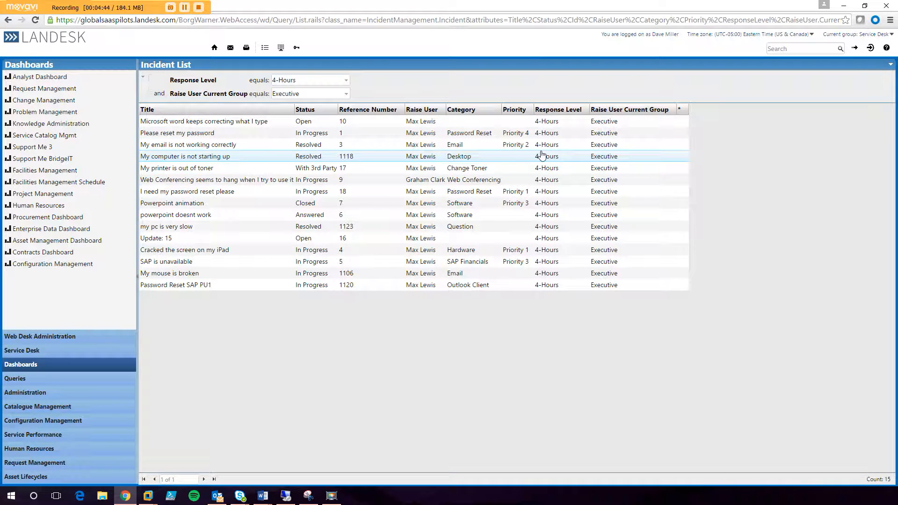
Group the incident list by Status in ascending order and display it as a bar chart.
{"action": "left_click", "coordinate": [304, 110]}
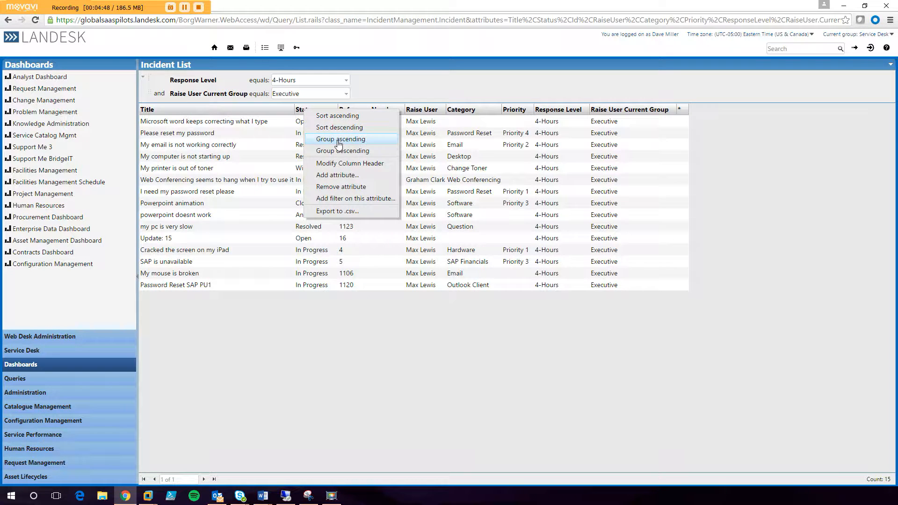
{"action": "left_click", "coordinate": [338, 140]}
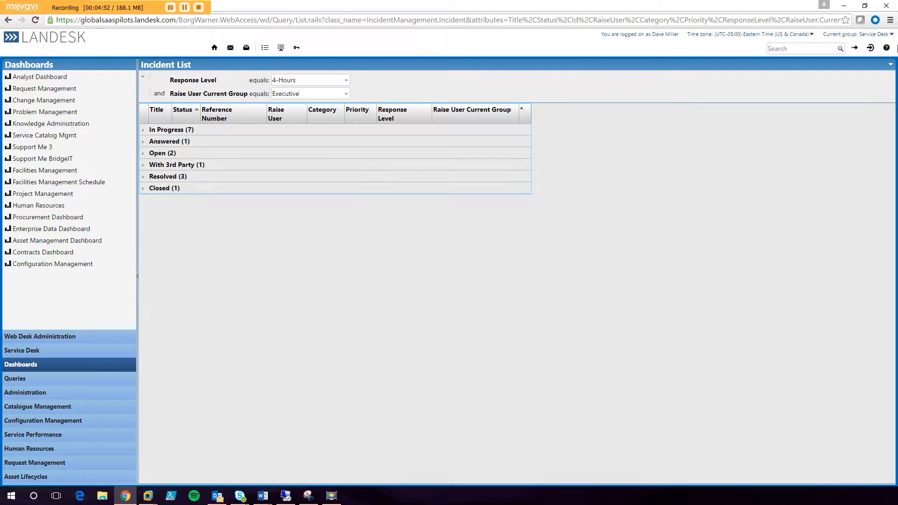
{"action": "left_click", "coordinate": [890, 64]}
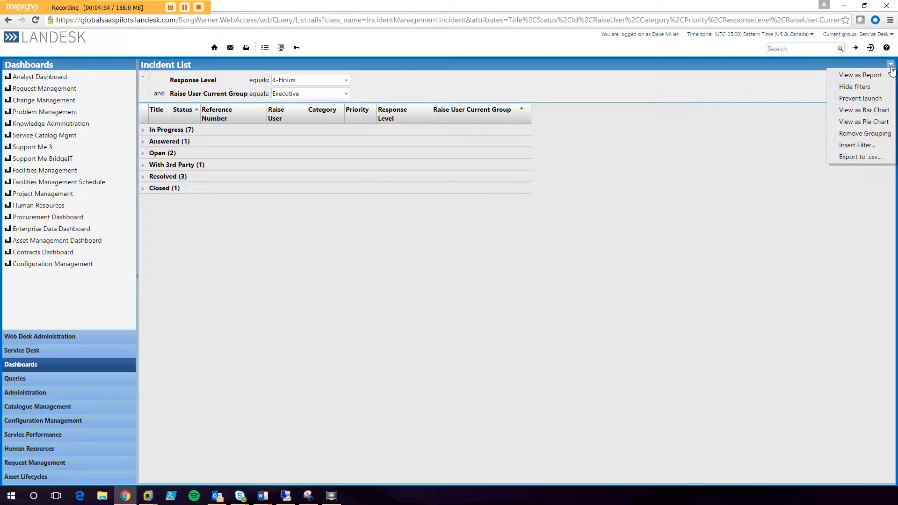
{"action": "left_click", "coordinate": [869, 112]}
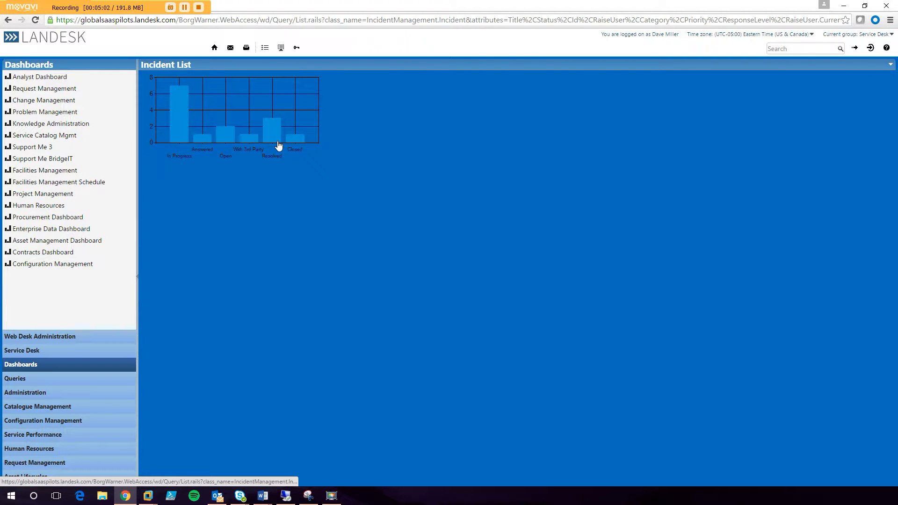
{"action": "mouse_move", "coordinate": [279, 146]}
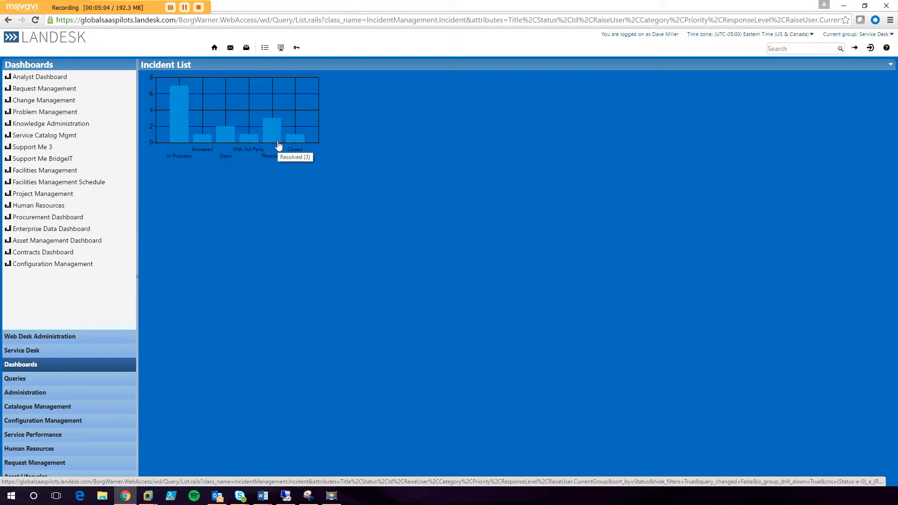